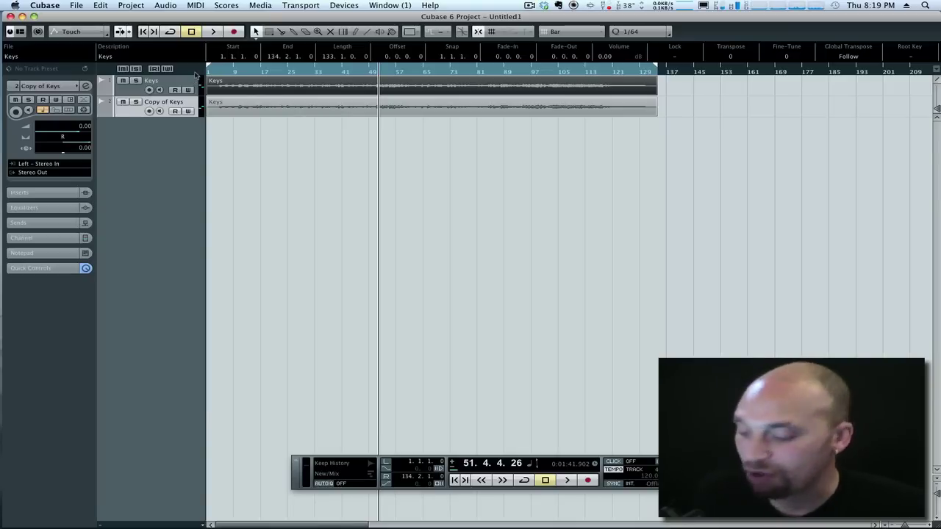
Start playback and show the Keys track's settings, panned hard left, in the Inspector
key(space)
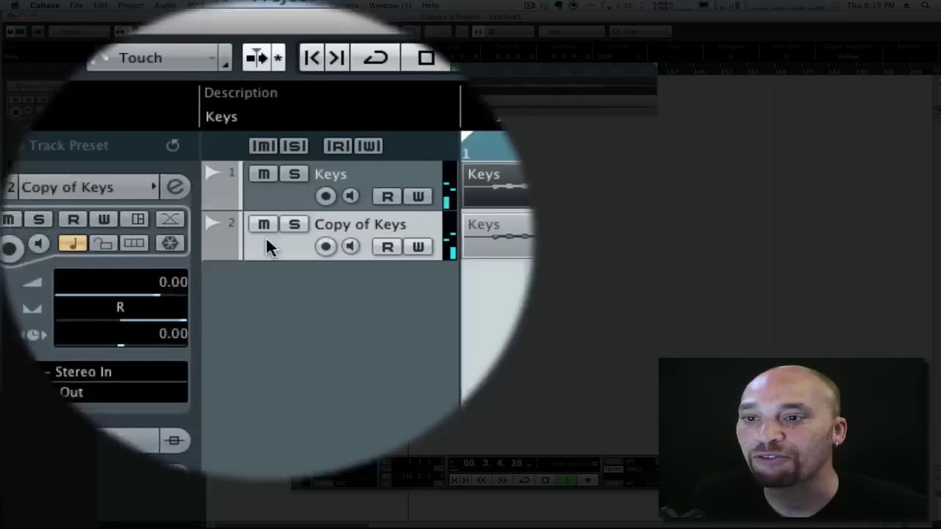
click(266, 186)
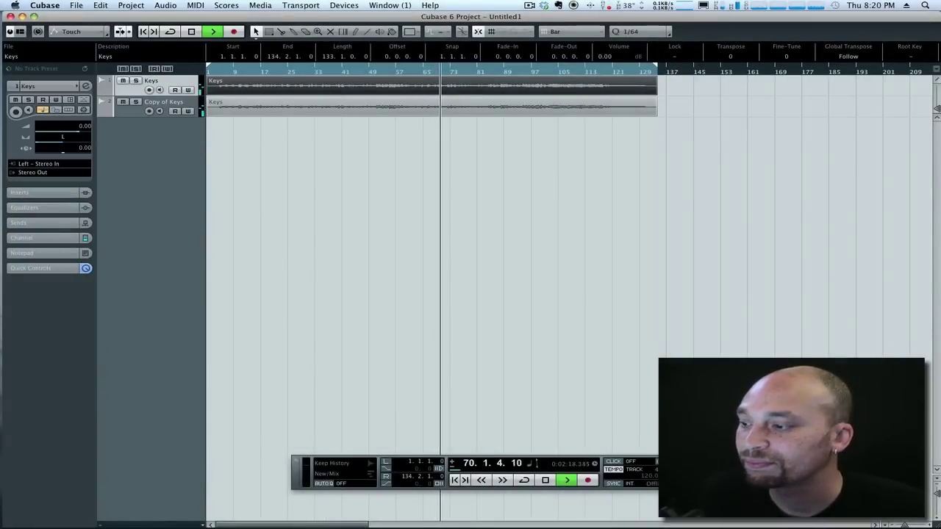
Make both Keys tracks taller, zoom in horizontally, stop playback, and compare their pan settings
drag(937, 503, 937, 498)
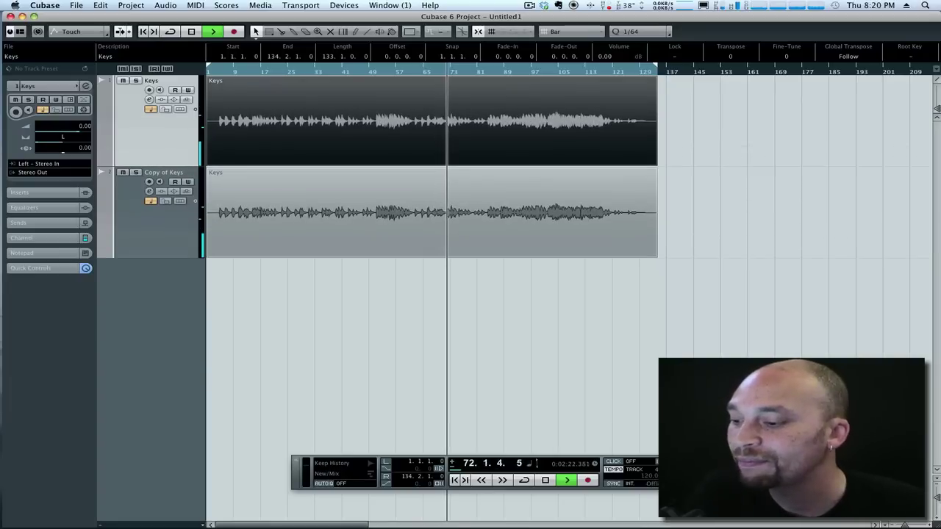
key(h)
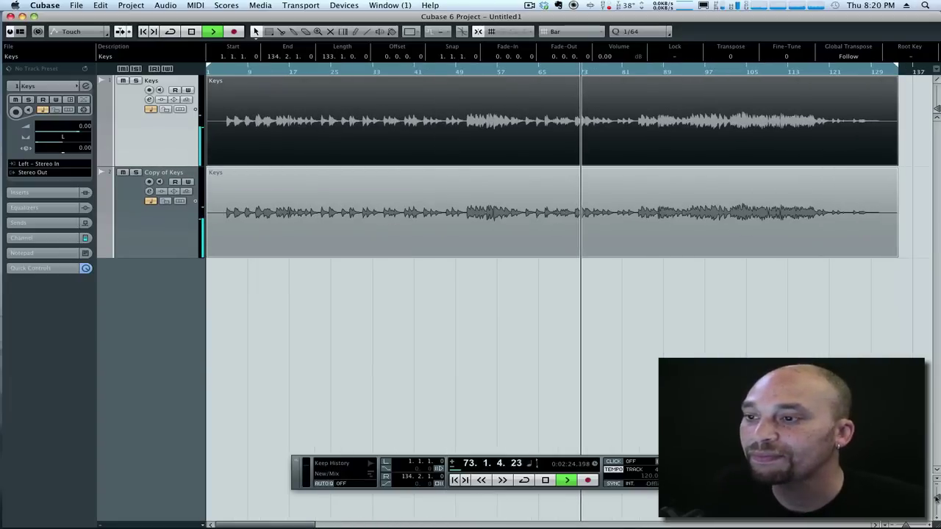
key(space)
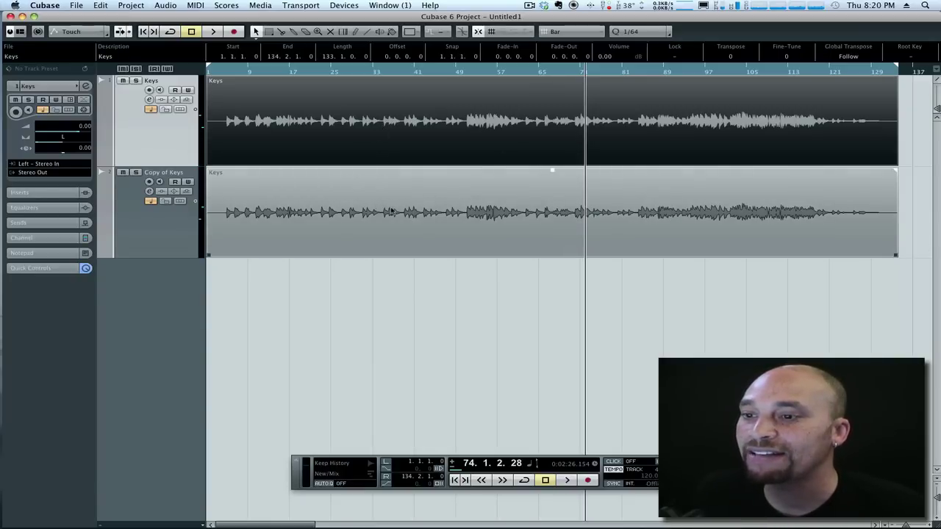
click(193, 234)
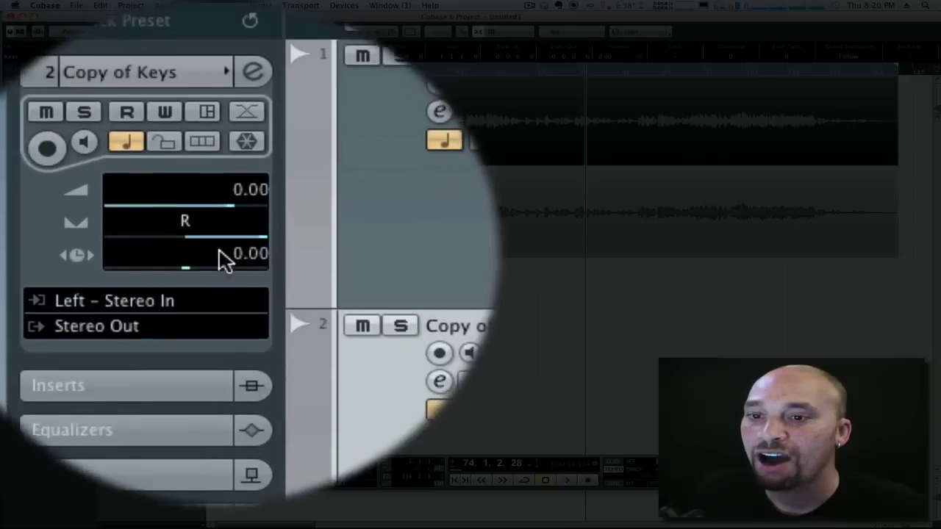
click(163, 141)
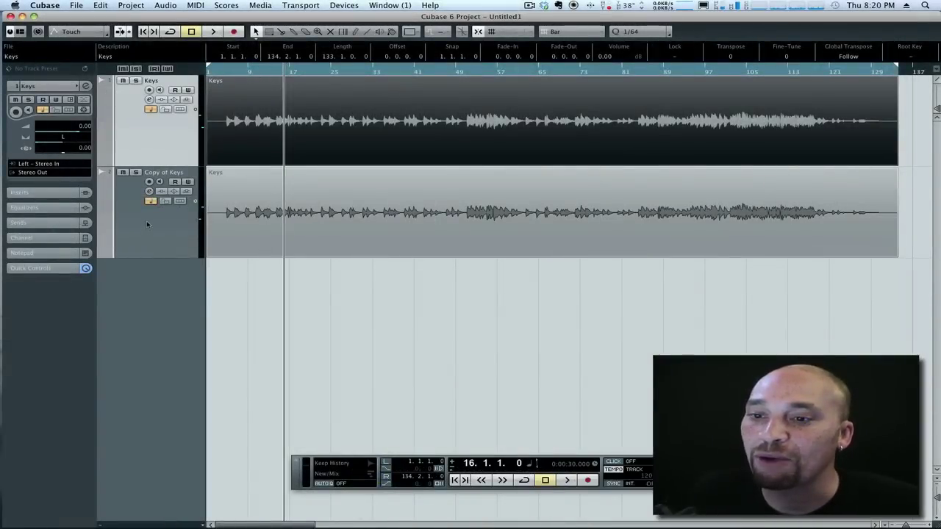
Give Copy of Keys a 5 ms track delay and restart playback
click(143, 234)
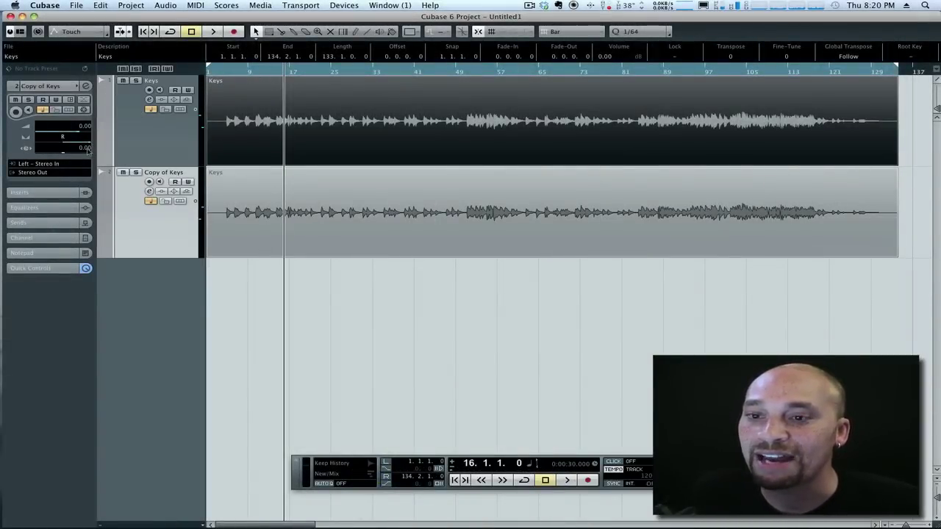
click(85, 148)
text(5)
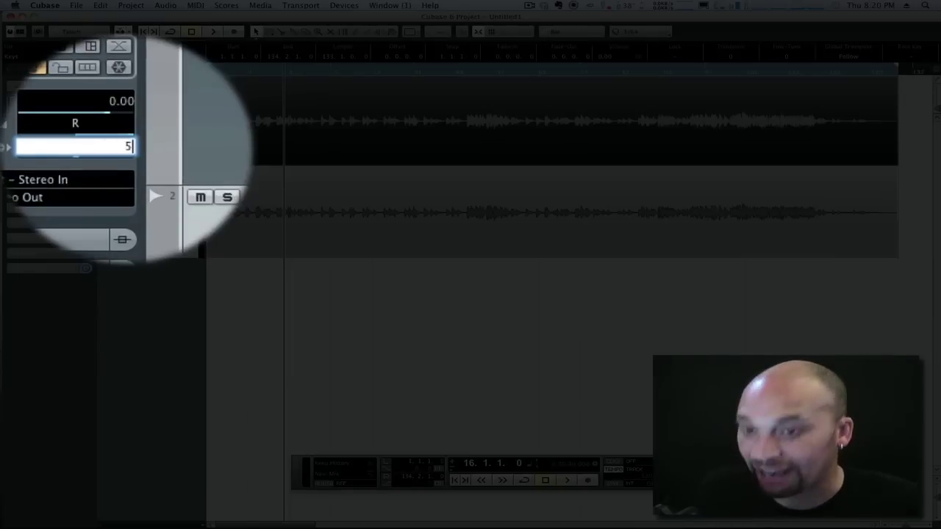
key(Return)
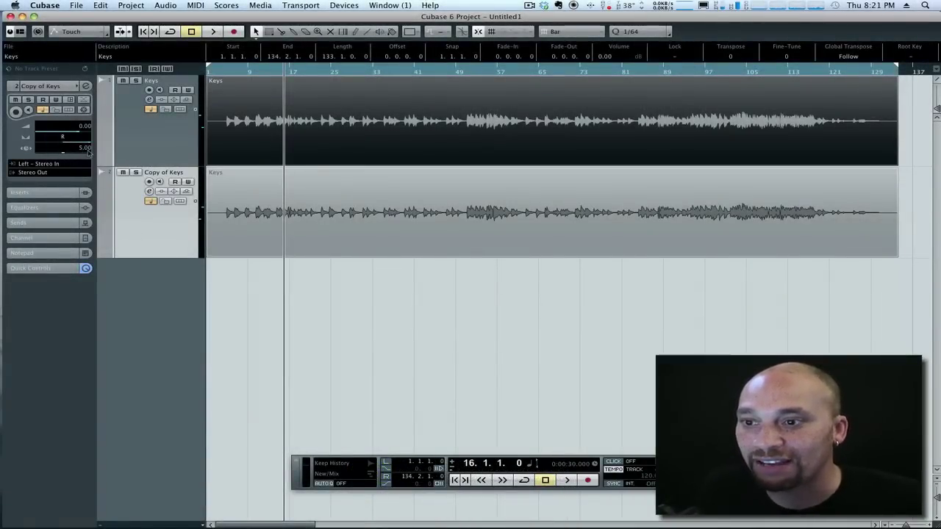
key(space)
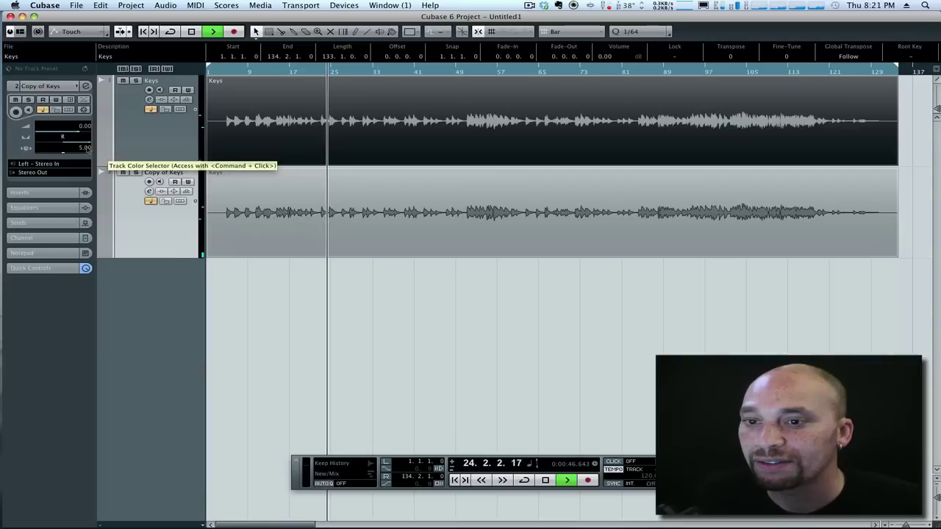
Reset Copy of Keys' track delay to 0 and jump playback to bar 51
click(85, 147)
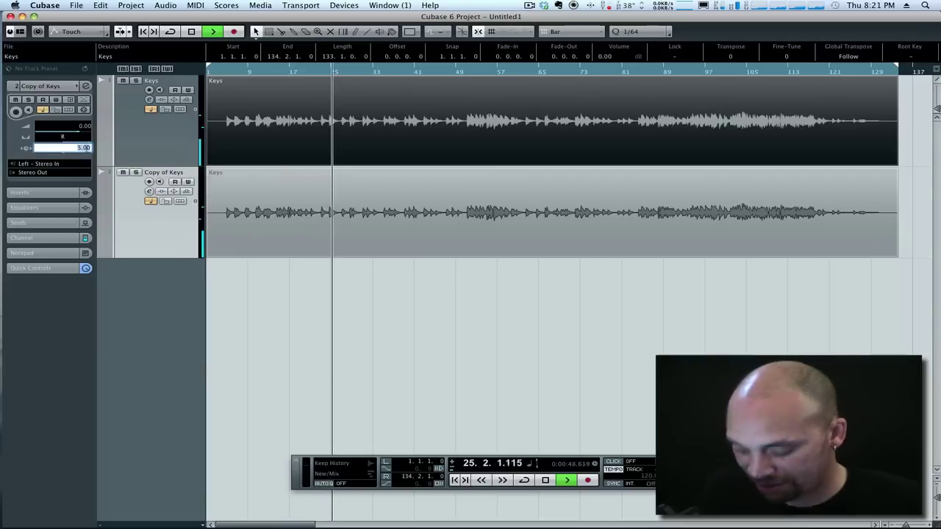
text(0)
key(Return)
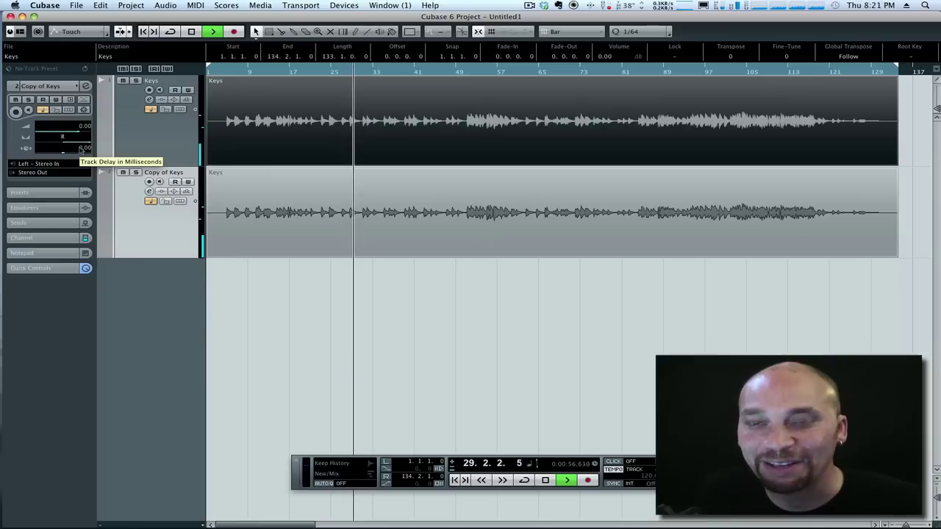
click(467, 72)
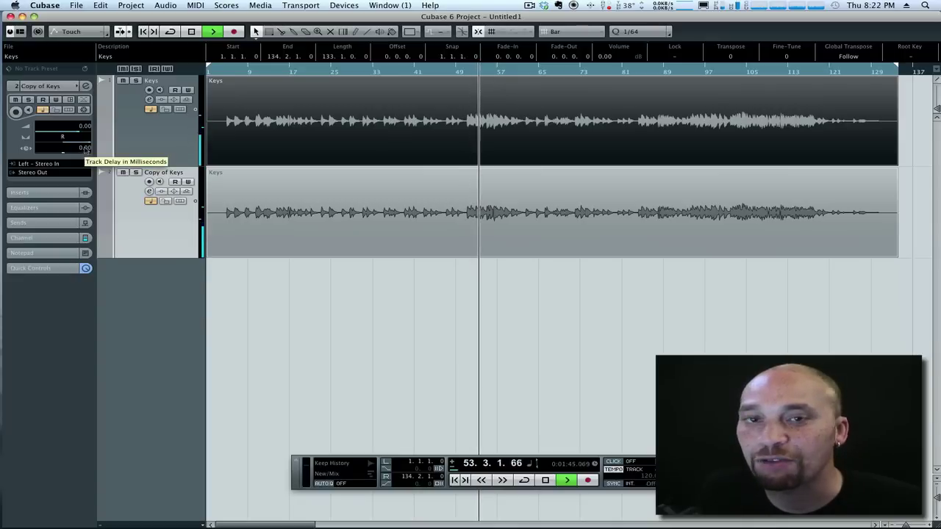
Switch Copy of Keys' track delay to 5 ms, then back to 0
double_click(86, 148)
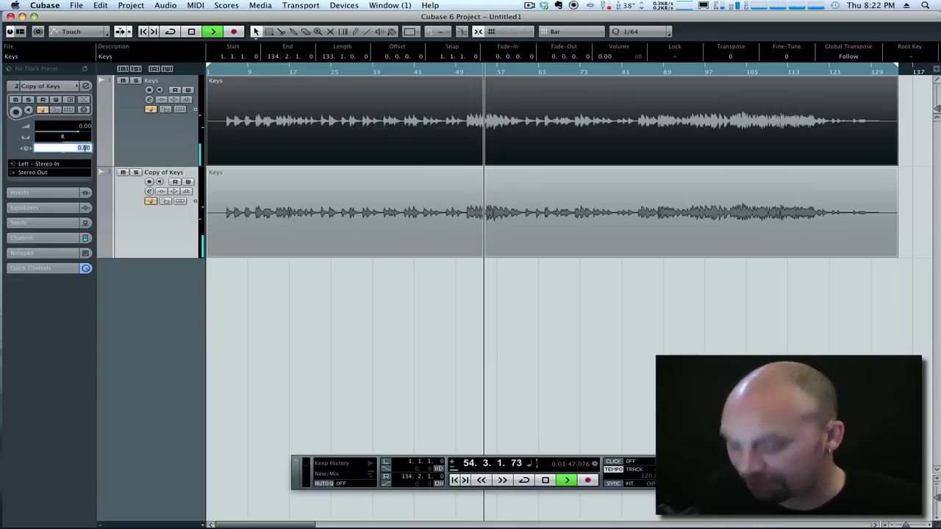
text(5)
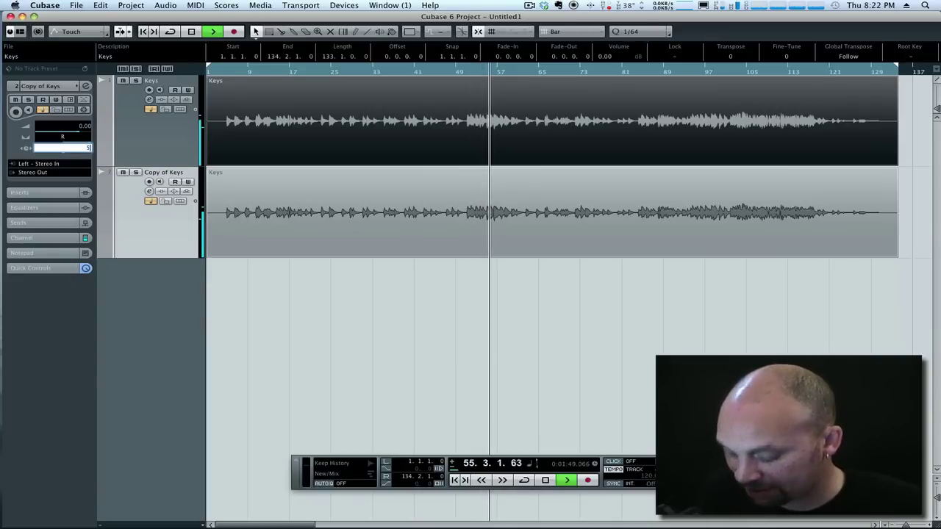
key(Return)
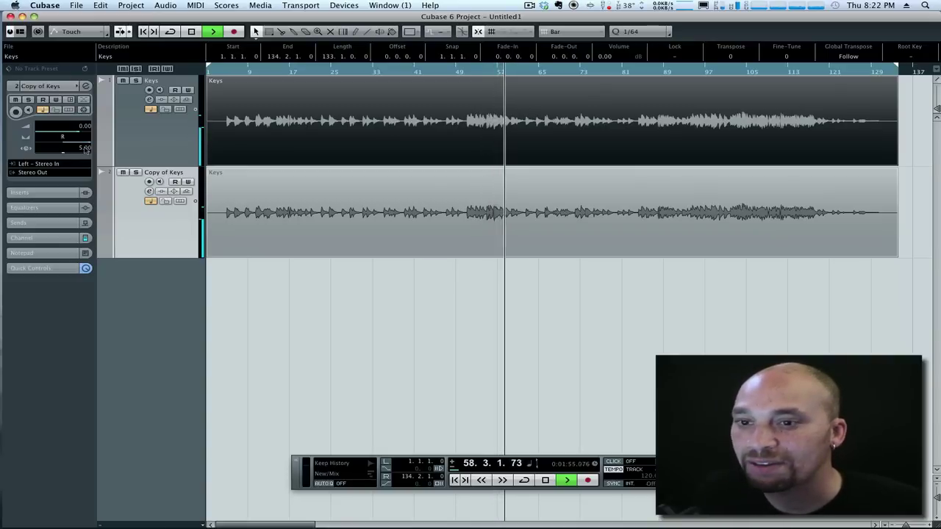
click(86, 149)
text(0)
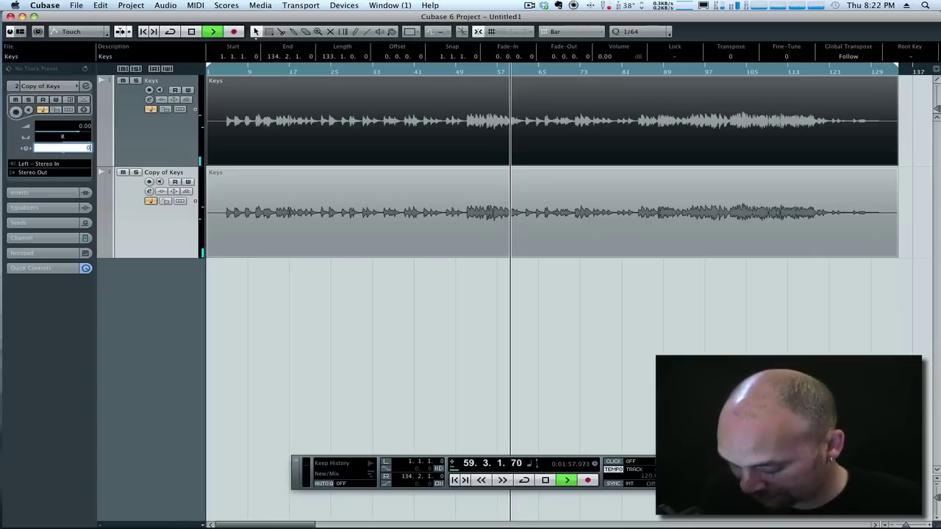
key(Return)
Set the original Keys track's delay to 5 ms in its Inspector
click(140, 147)
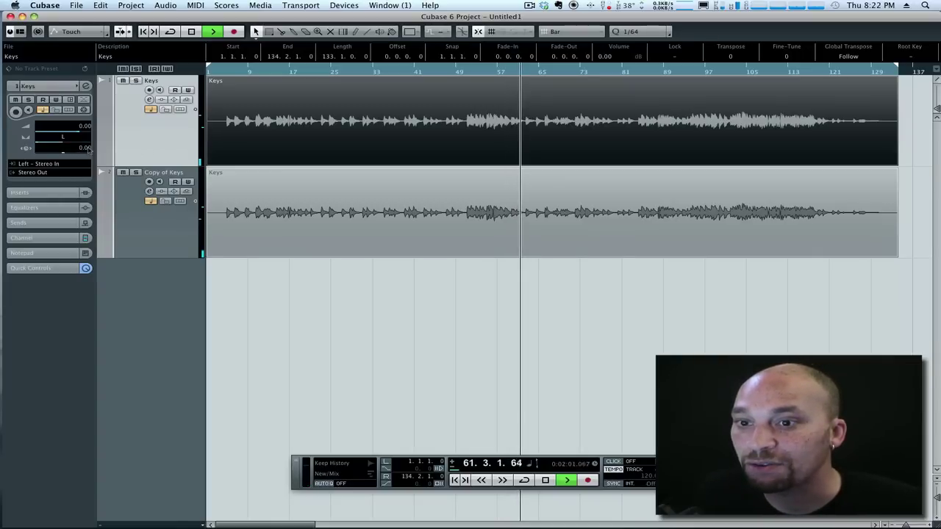
click(85, 148)
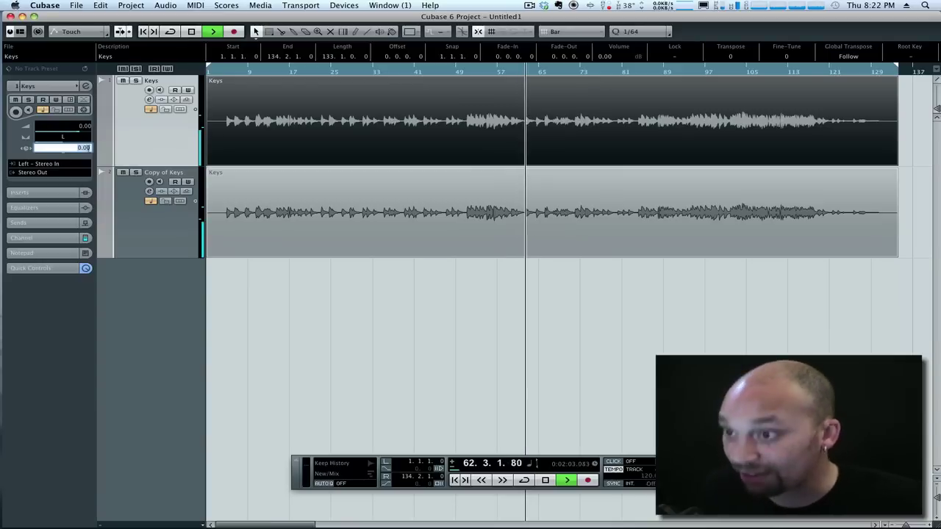
text(5)
key(Return)
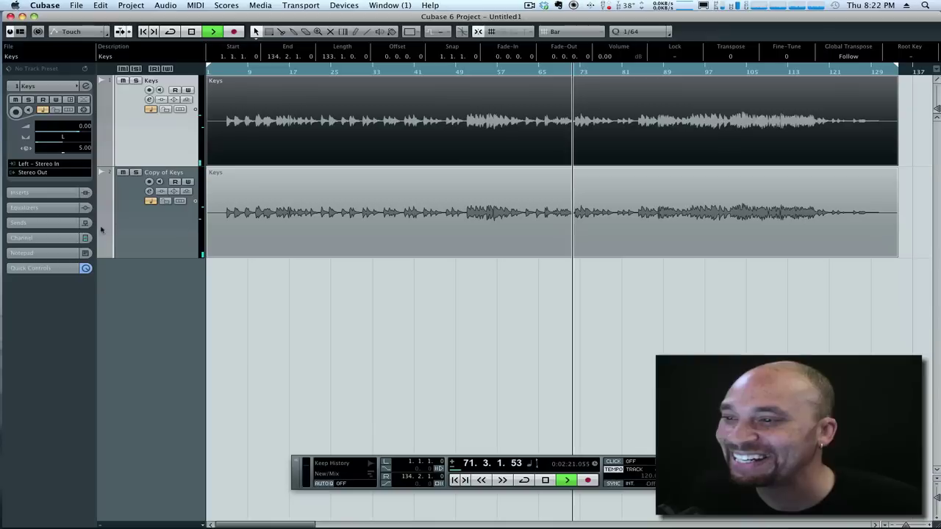
click(126, 223)
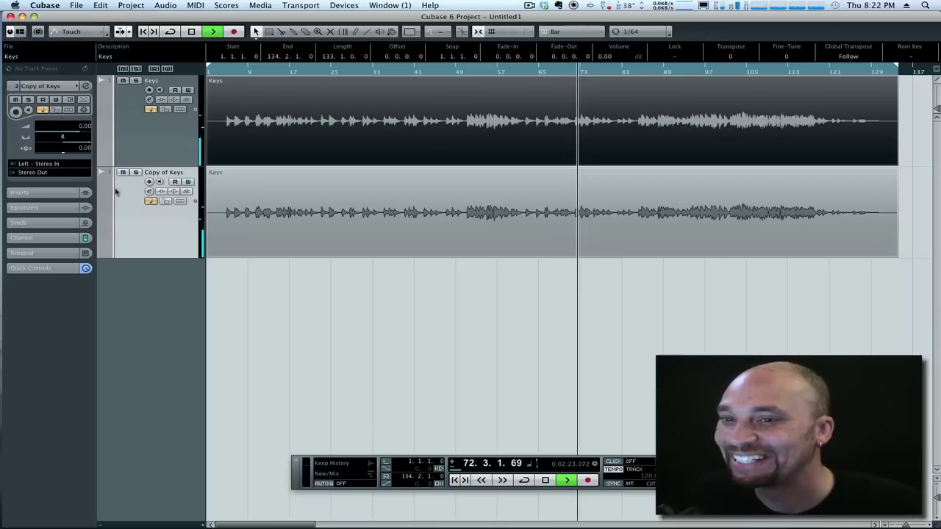
key(Up)
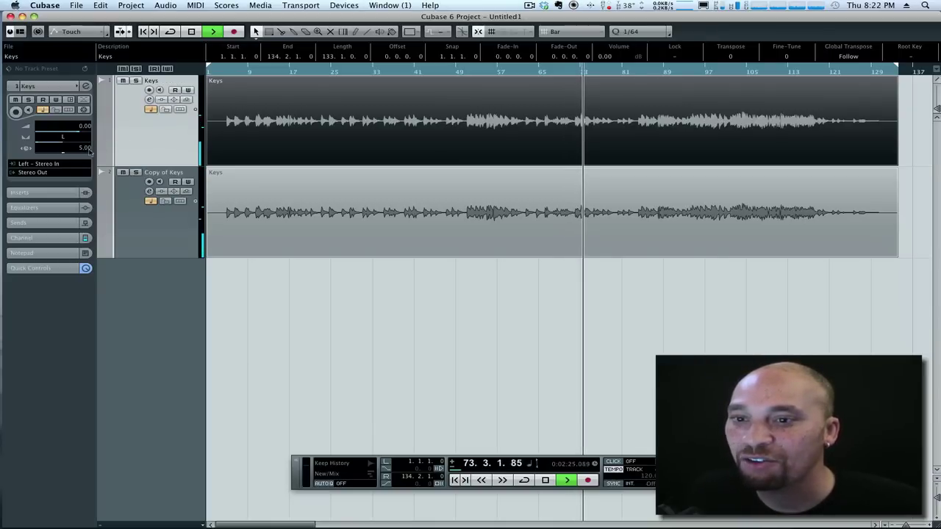
double_click(86, 147)
text(0)
key(Return)
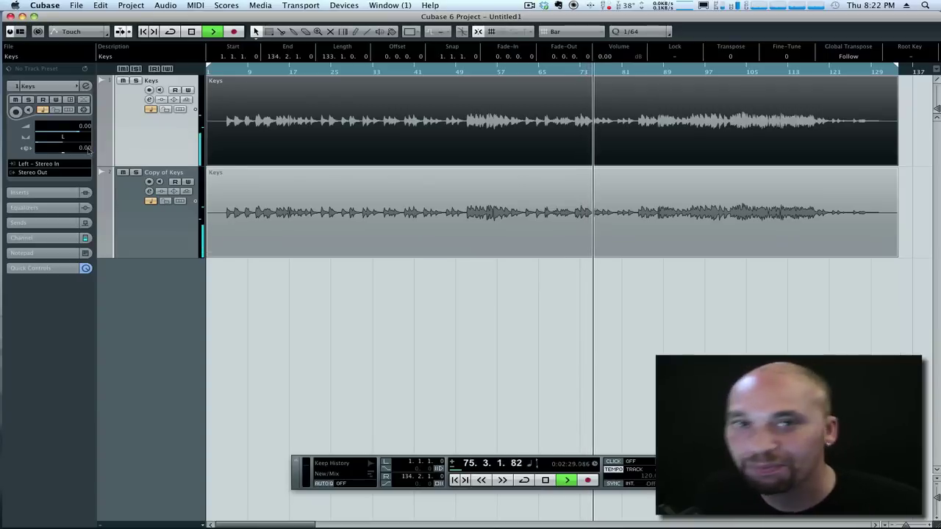
double_click(87, 148)
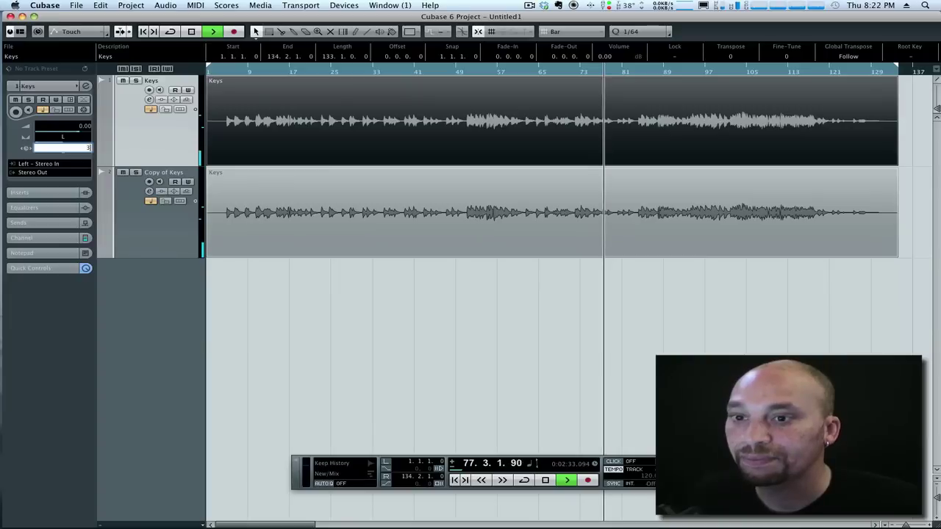
text(3)
key(Return)
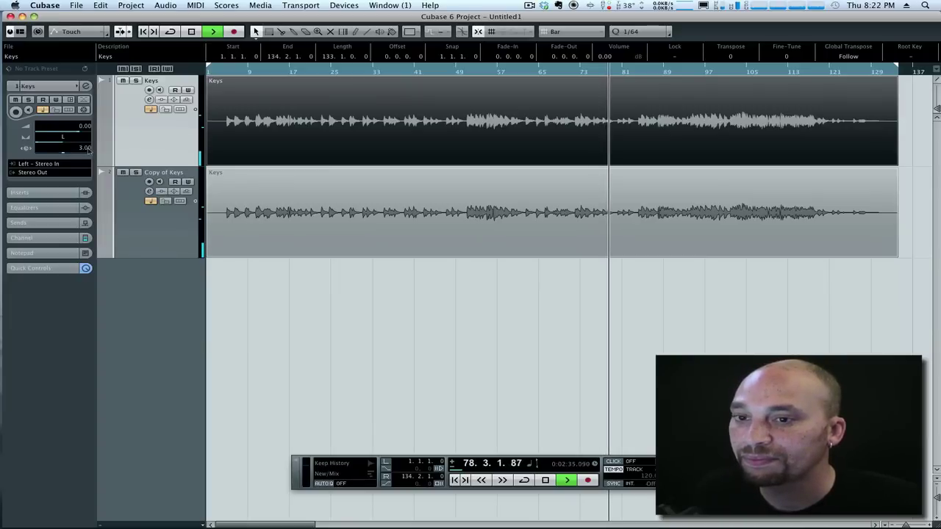
double_click(86, 148)
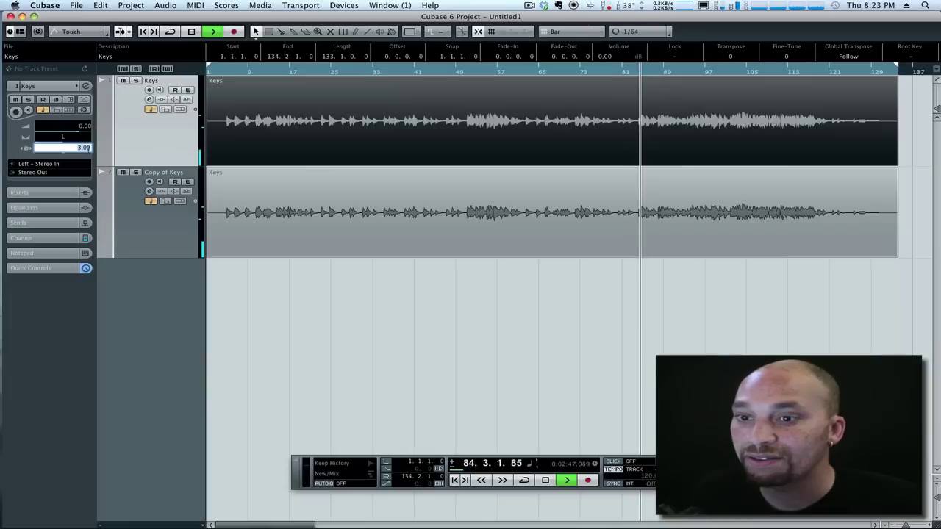
text(5)
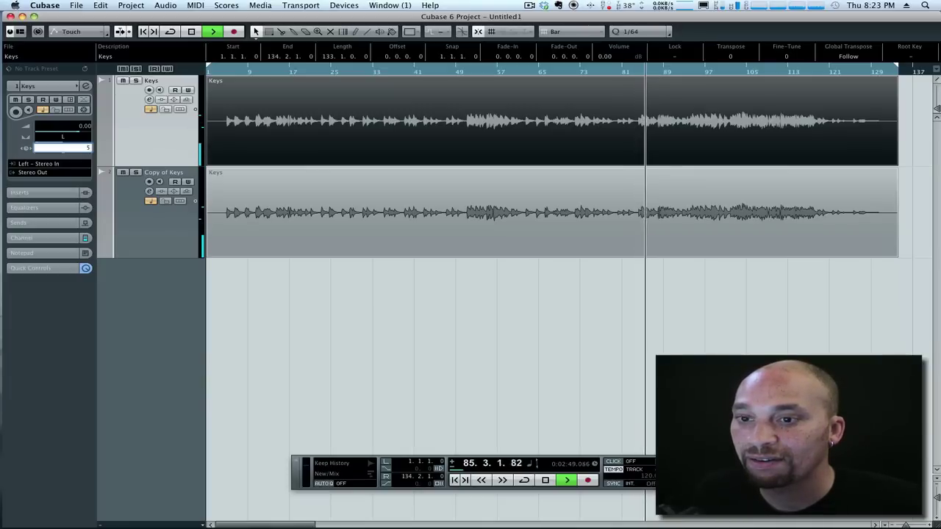
key(Return)
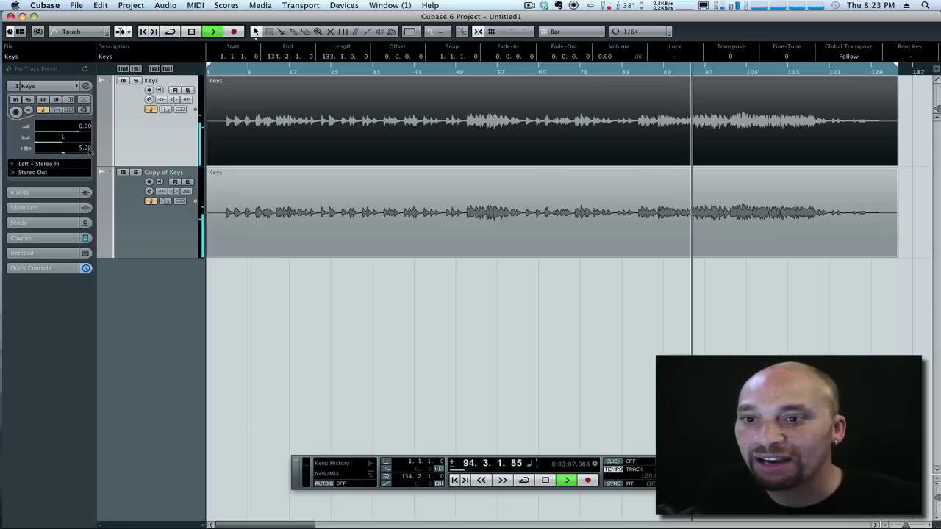
click(87, 149)
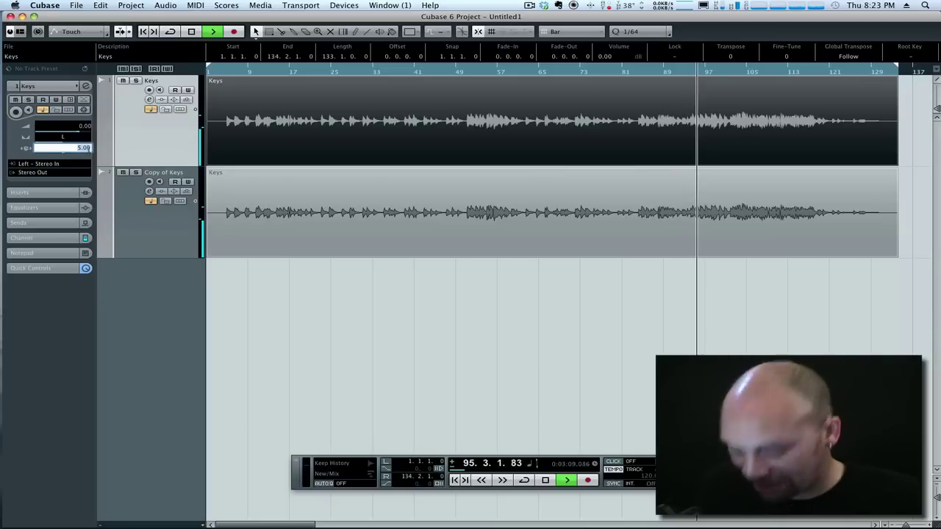
text(0)
key(Return)
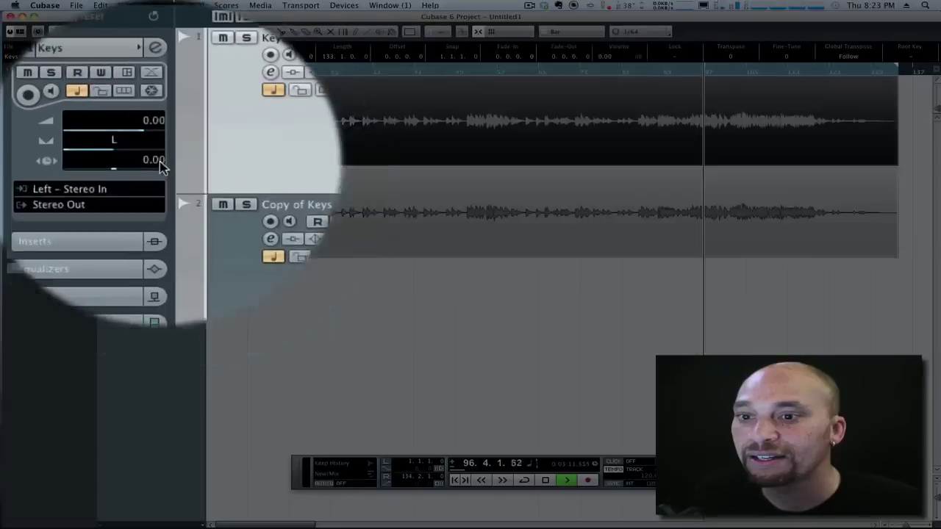
click(88, 148)
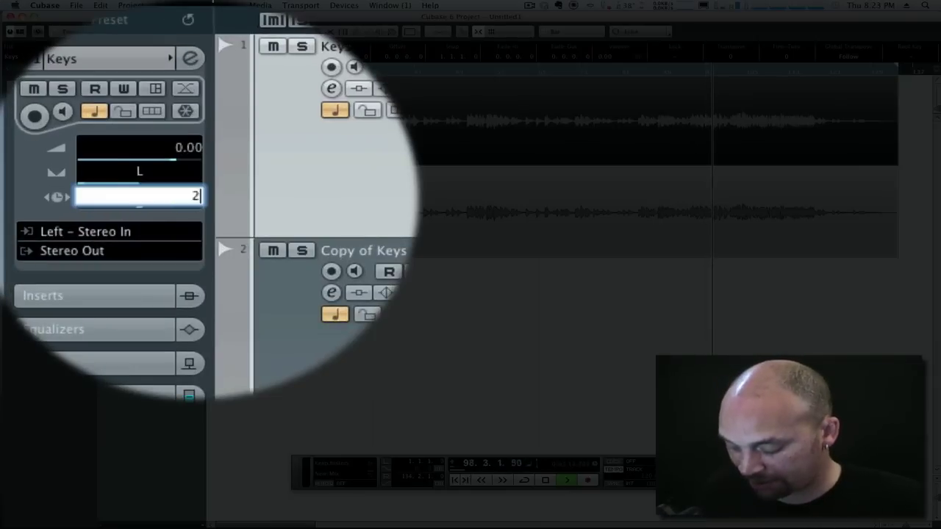
text(20)
key(Return)
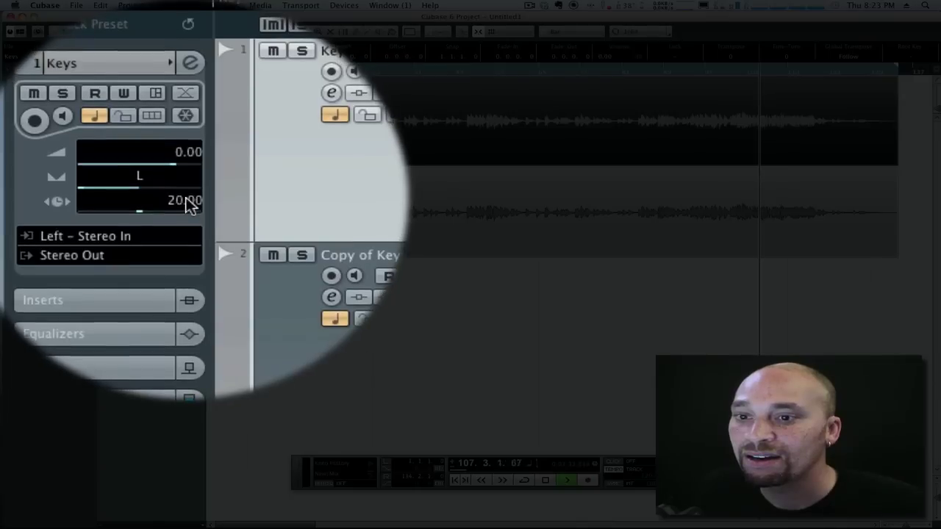
double_click(187, 197)
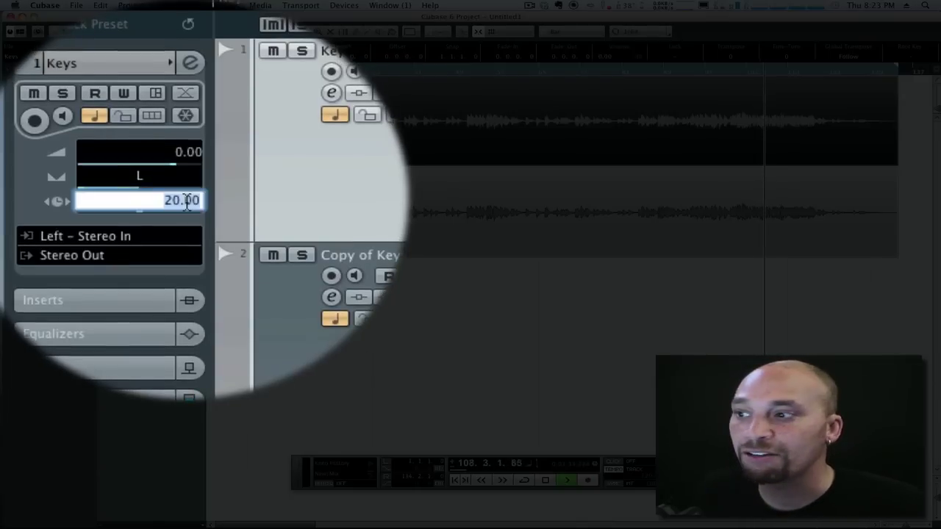
text(0)
key(Return)
double_click(188, 201)
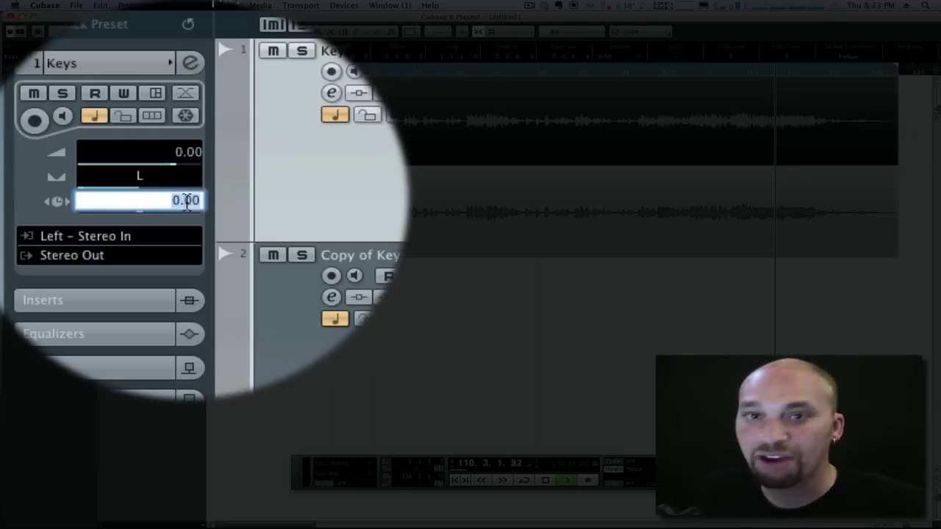
text(5)
key(Return)
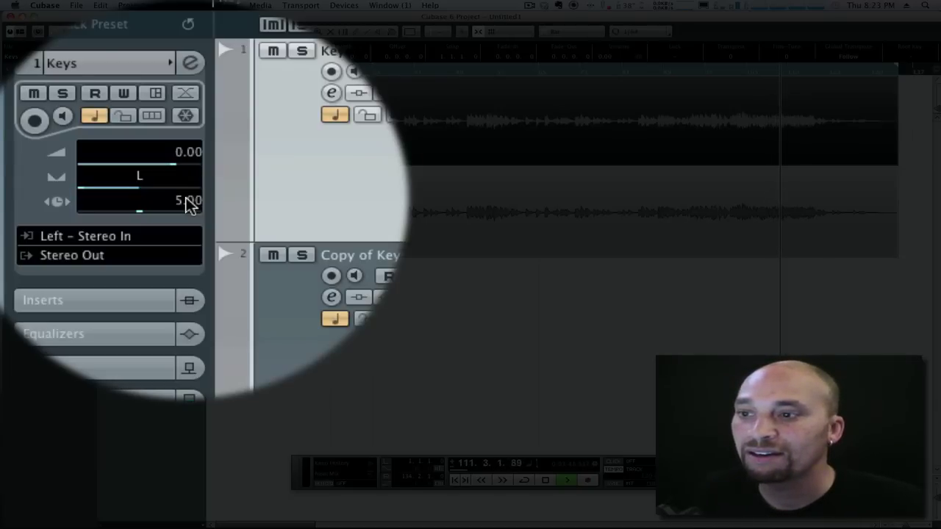